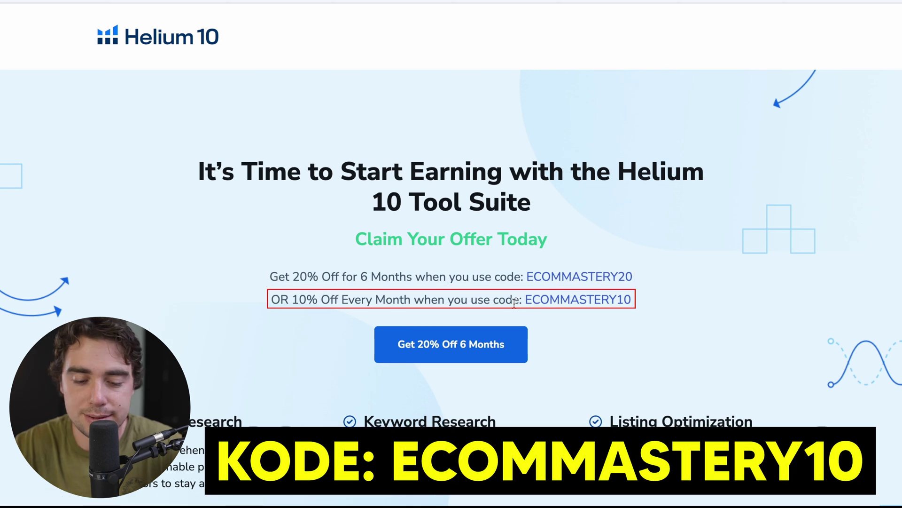
scroll(444, 333, down, 8)
scroll(443, 328, up, 3)
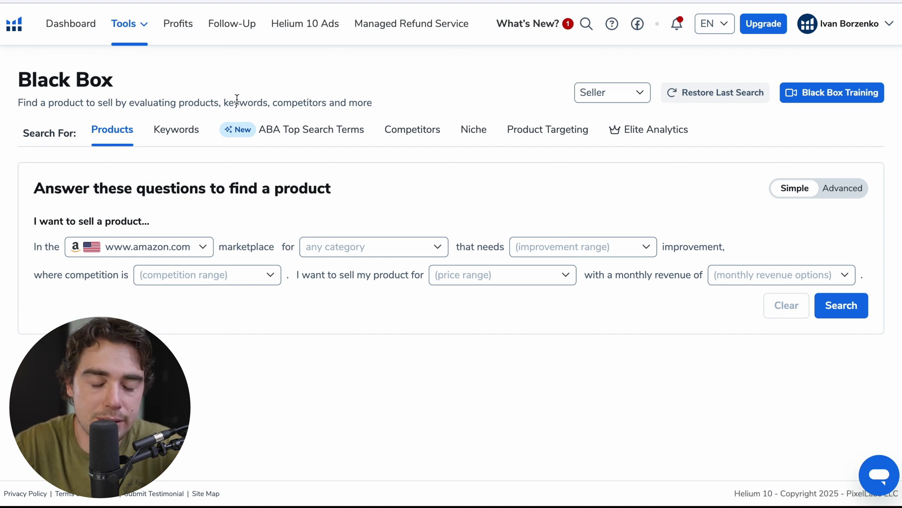
click(135, 34)
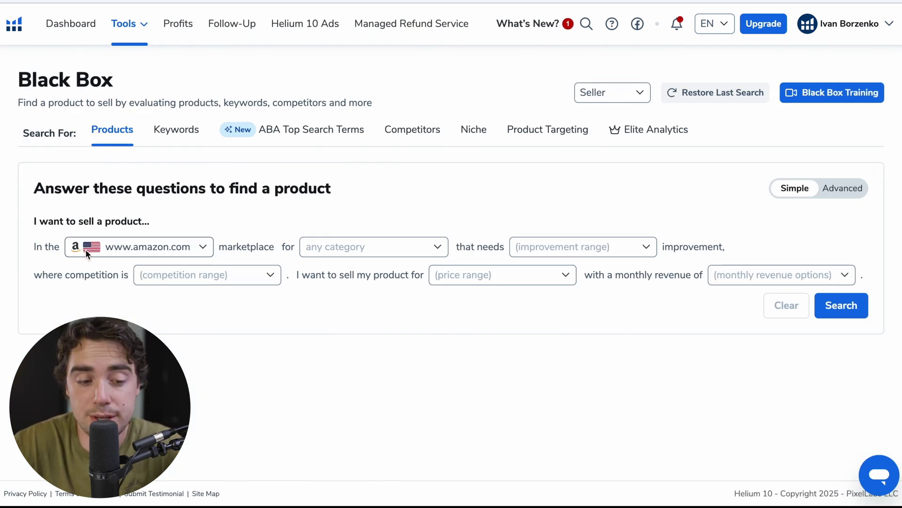
click(111, 252)
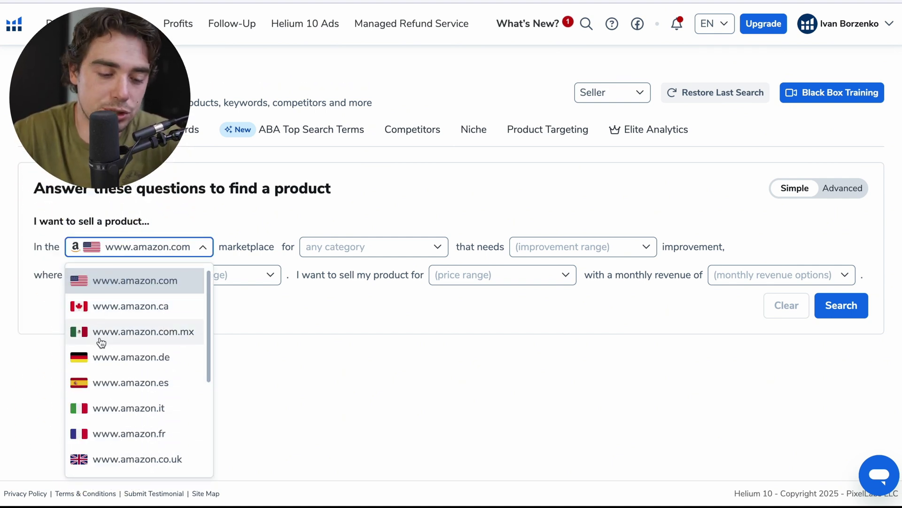
click(329, 242)
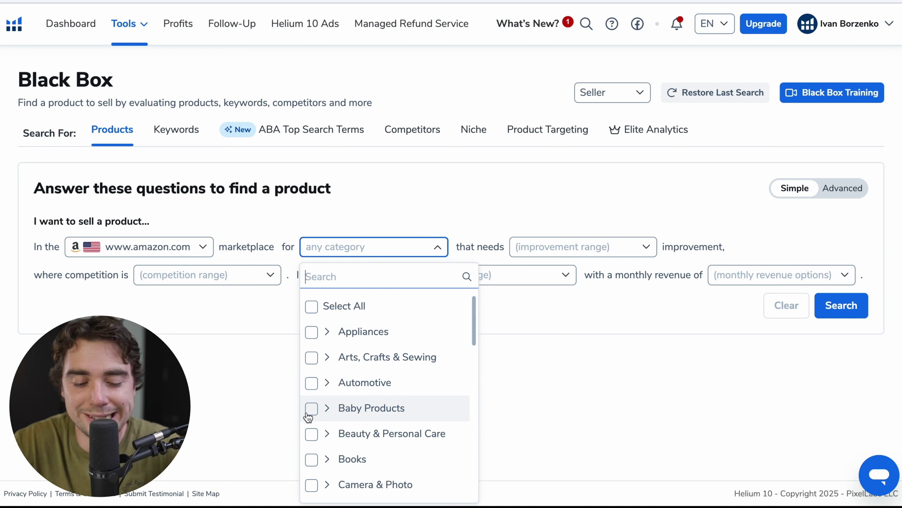
scroll(313, 451, down, 1)
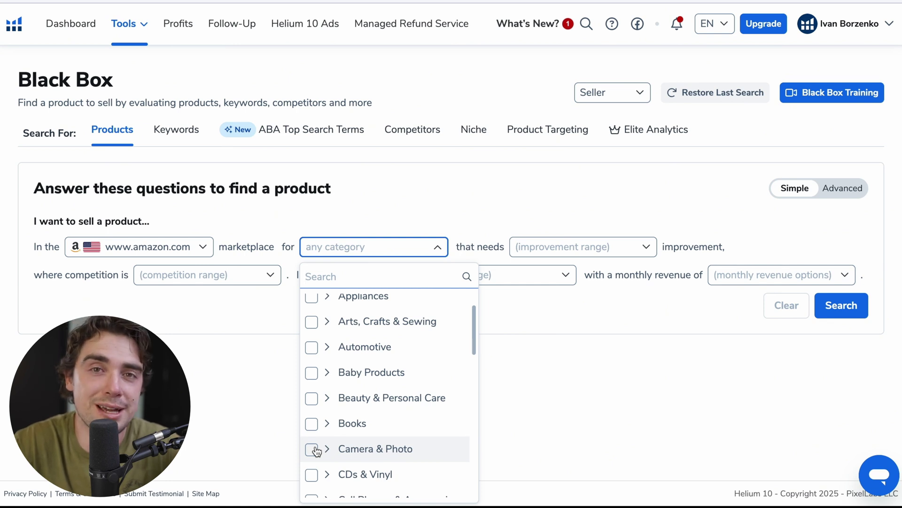
scroll(317, 450, down, 6)
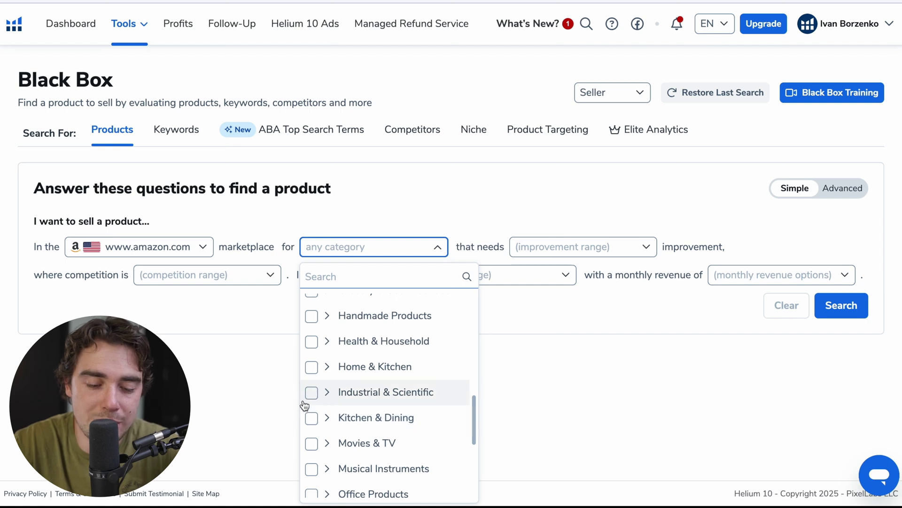
click(311, 376)
Set the simple search to some improvement, medium competition, a $30-100 price range and $1,000-10,000 monthly revenue
click(535, 254)
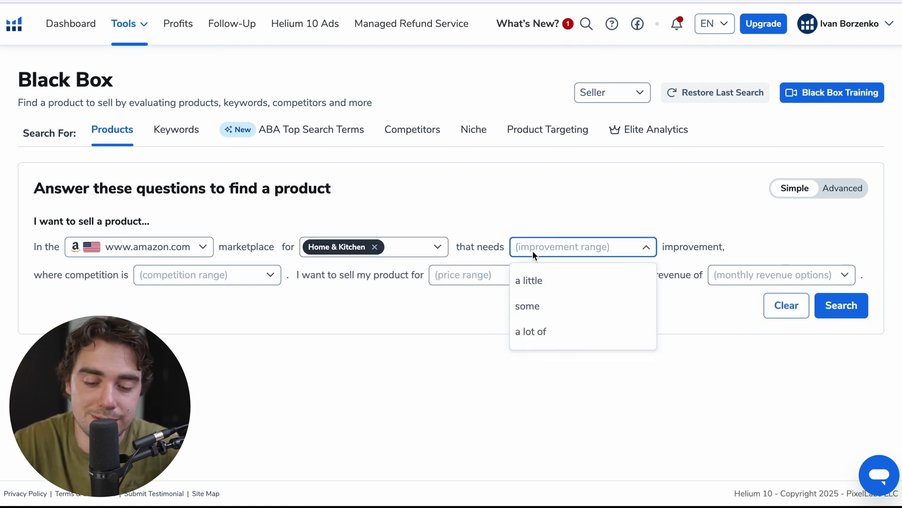
click(530, 306)
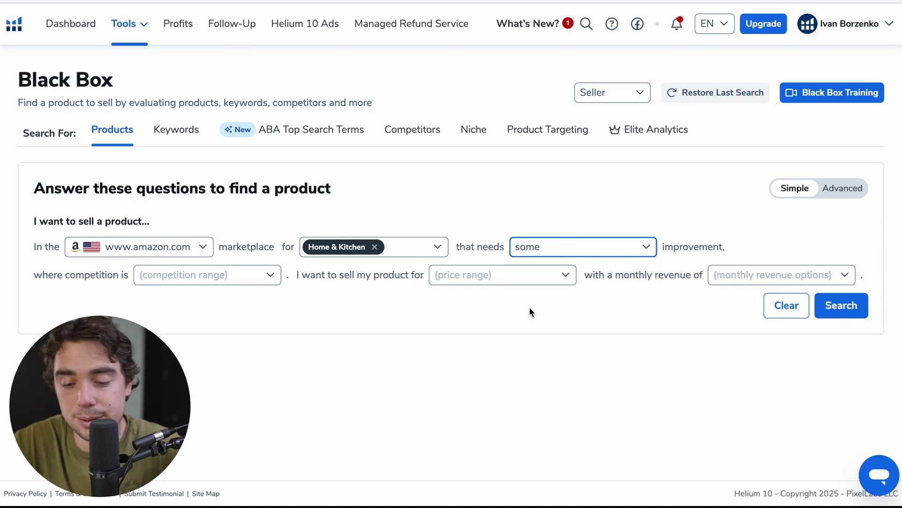
click(197, 278)
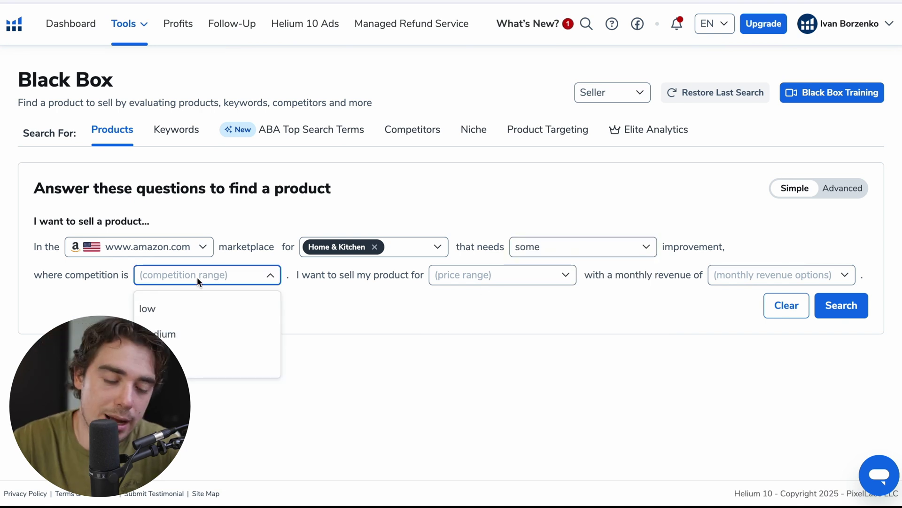
click(164, 334)
click(473, 281)
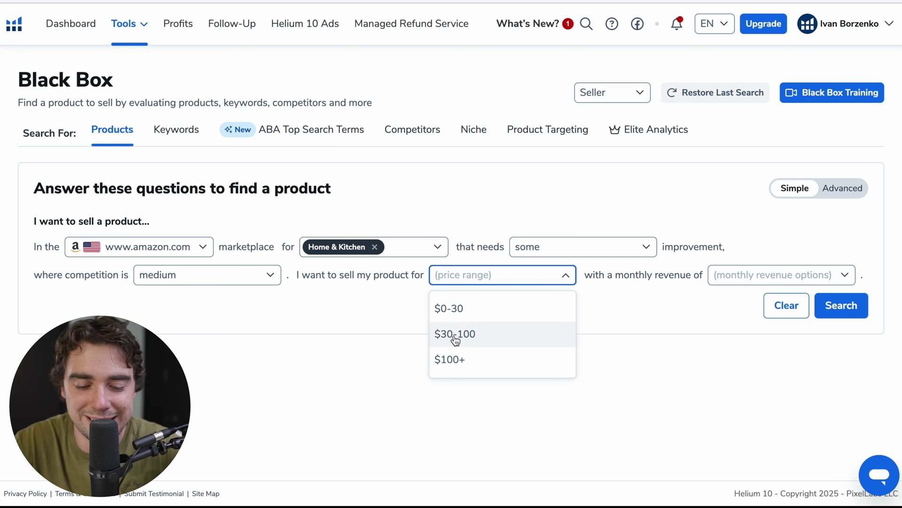
click(454, 334)
click(752, 272)
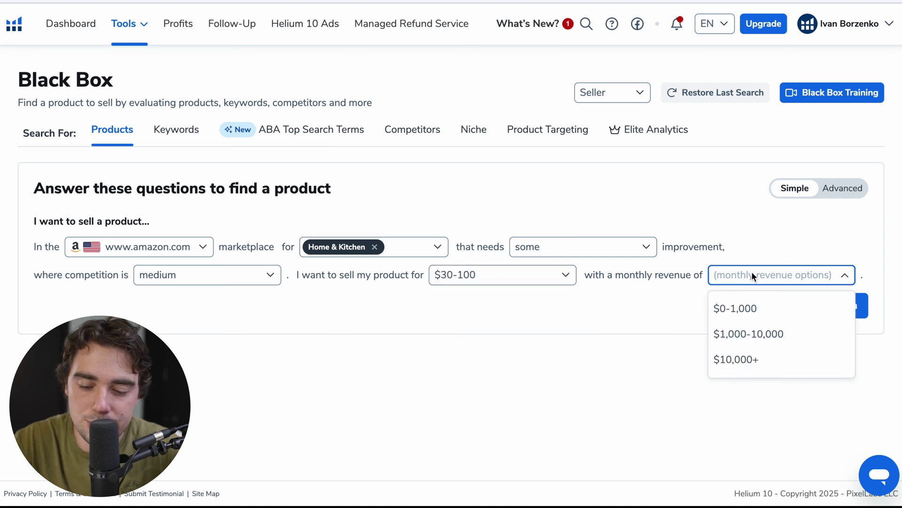
click(743, 342)
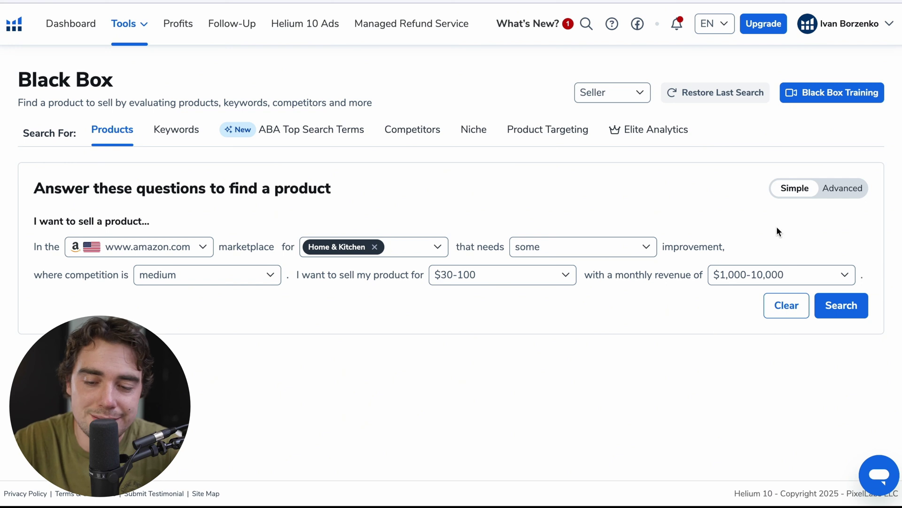
Switch the product search to Advanced mode and restrict it to the Home & Kitchen category
click(839, 187)
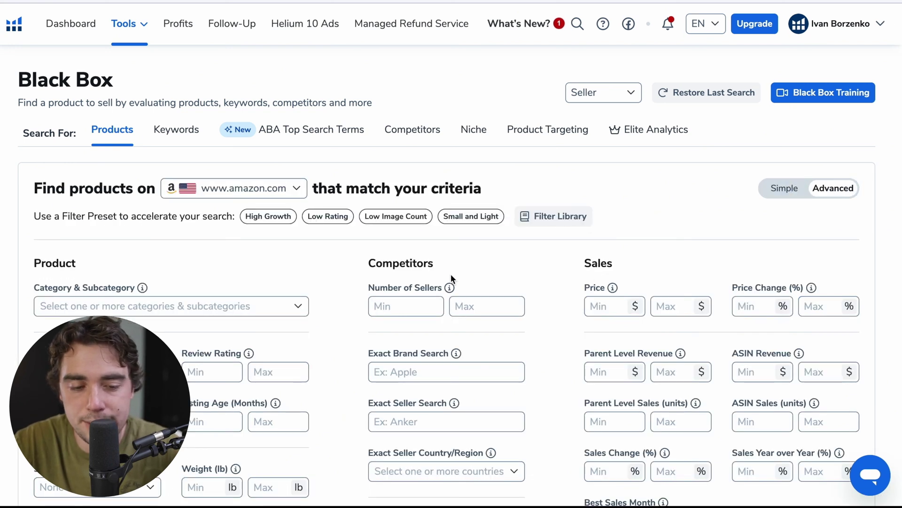
scroll(235, 255, down, 4)
scroll(344, 295, up, 1)
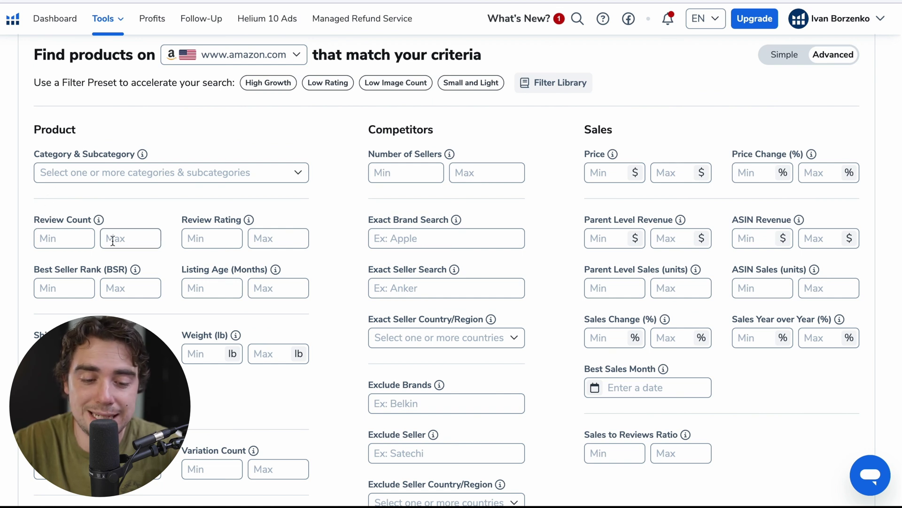
scroll(191, 272, up, 1)
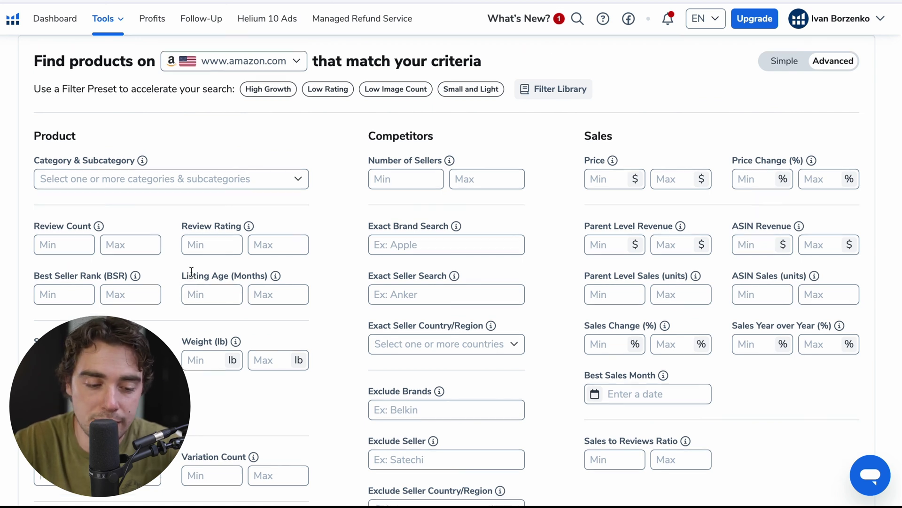
scroll(207, 287, up, 1)
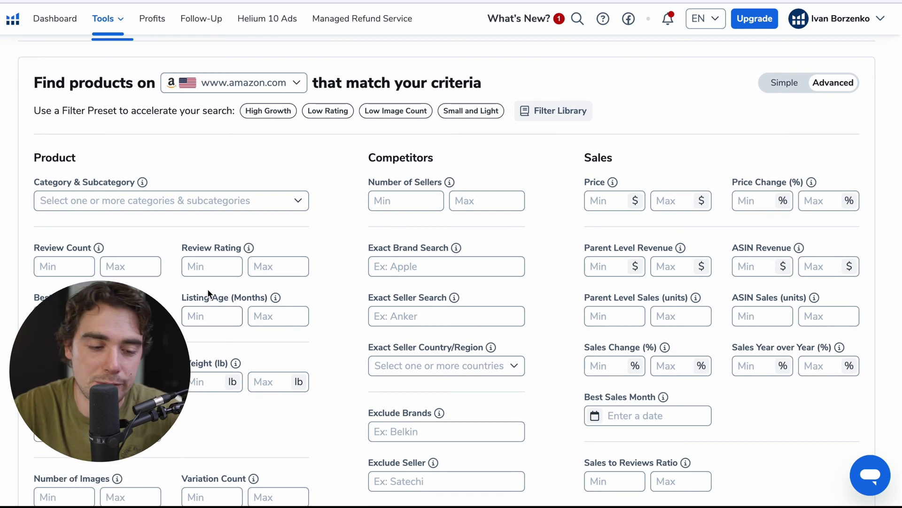
click(164, 200)
scroll(98, 356, down, 4)
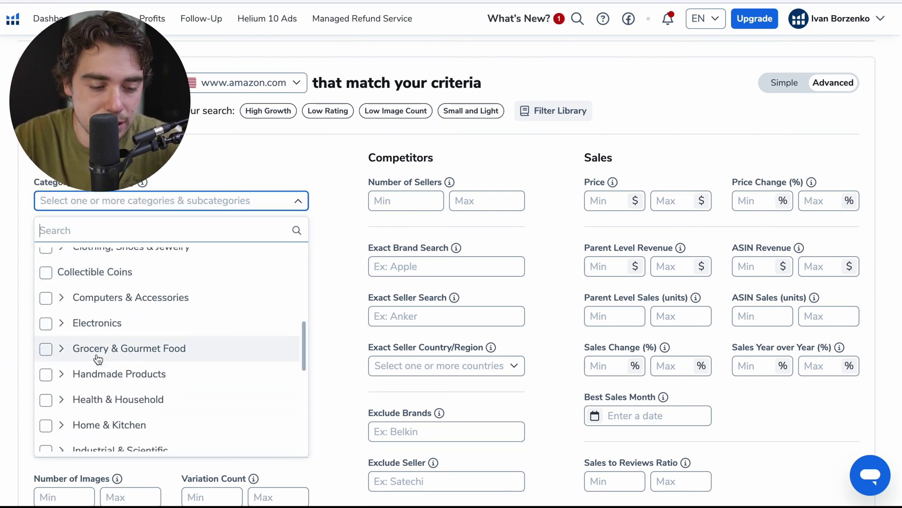
scroll(98, 356, down, 1)
click(45, 380)
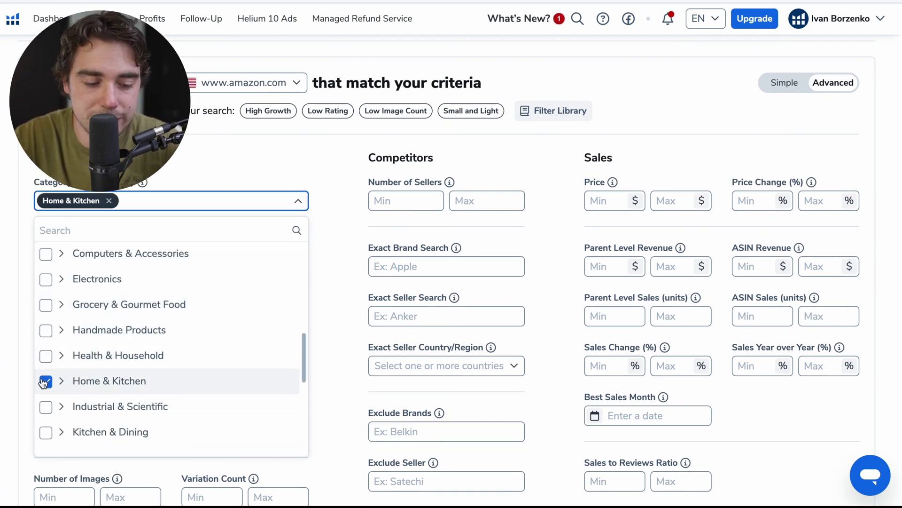
scroll(66, 404, down, 4)
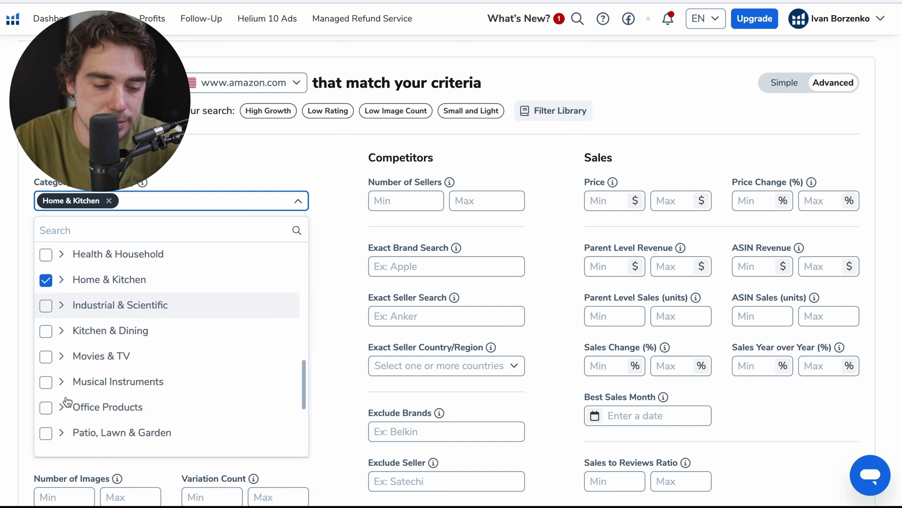
key(Escape)
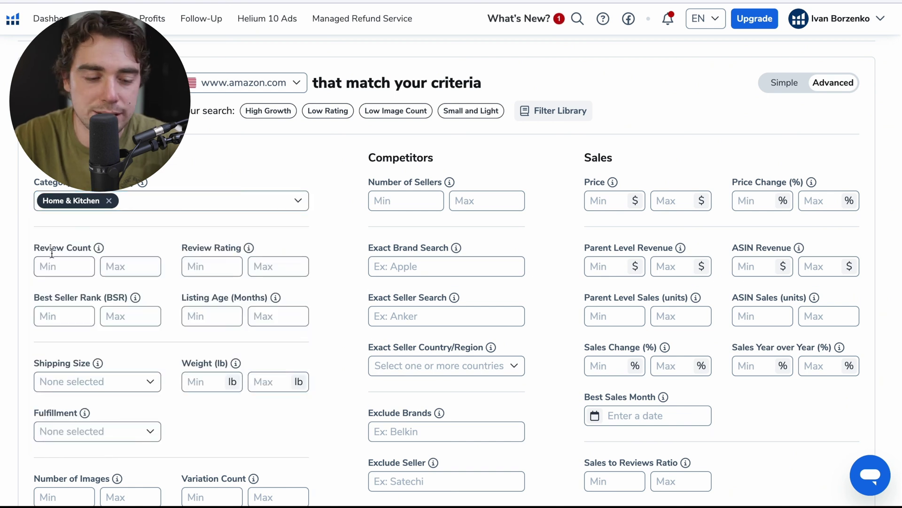
Set the maximum review count to 50 and the review rating range from 2 to 4.2
click(129, 269)
click(184, 239)
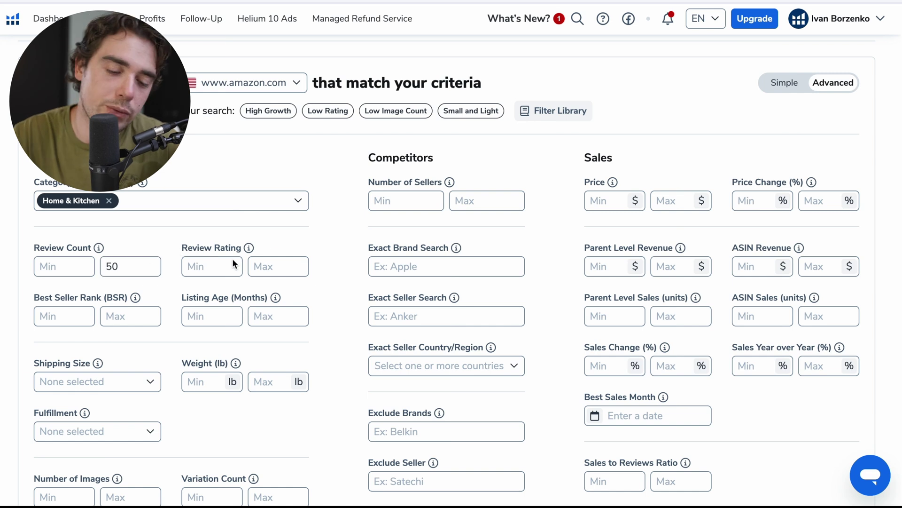
click(227, 264)
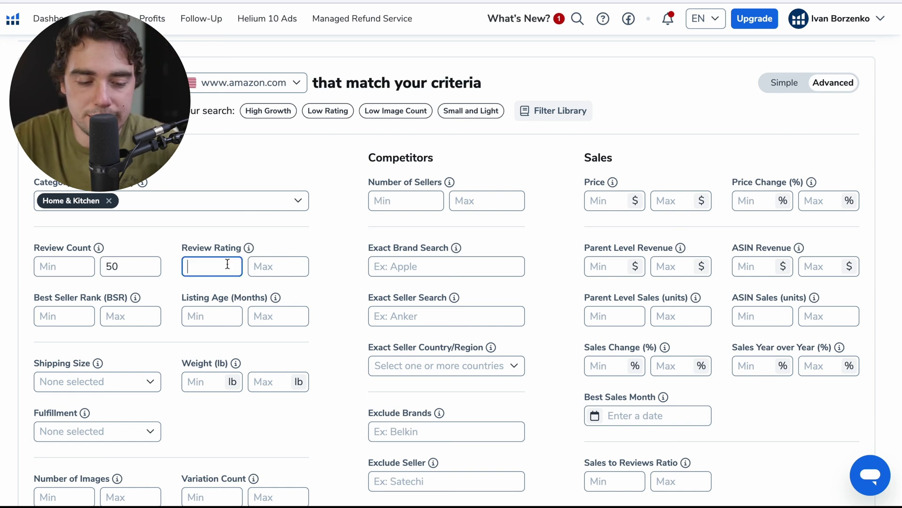
click(273, 274)
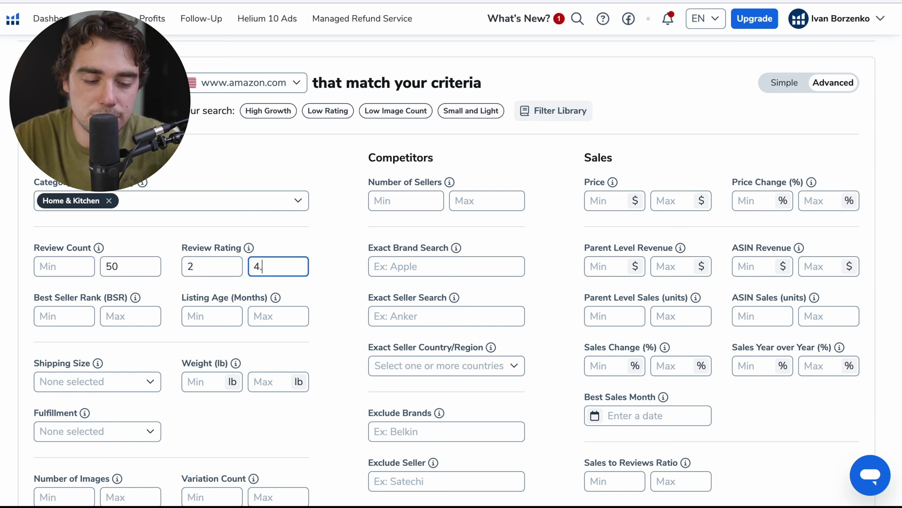
click(293, 247)
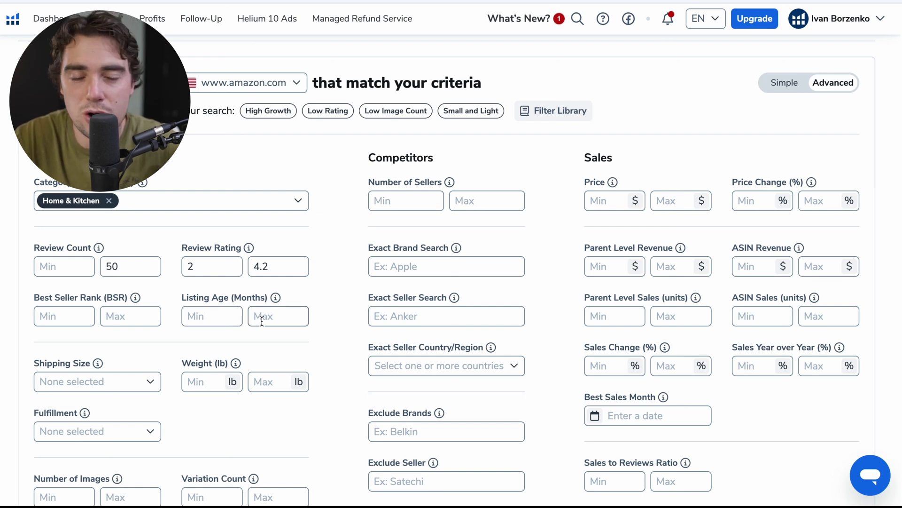
Examine the available fulfillment options and the weight, competitor and sales filters
scroll(119, 394, down, 1)
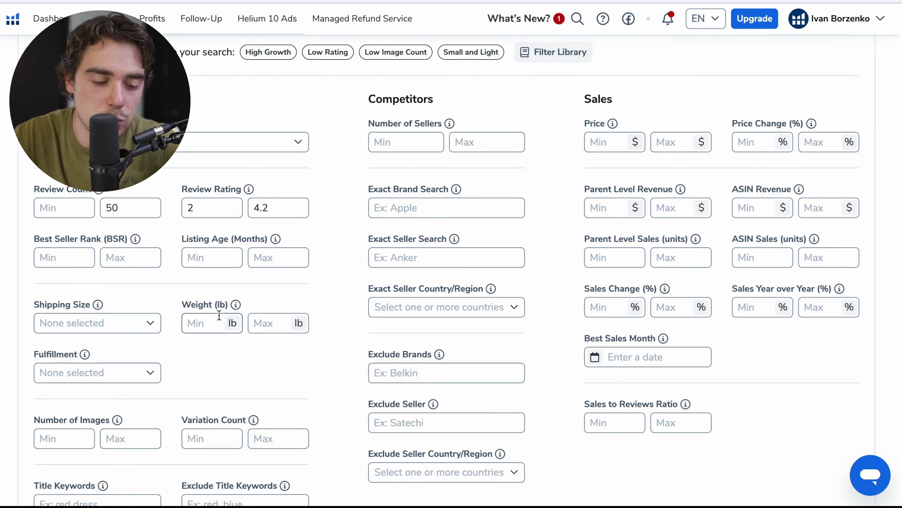
click(98, 371)
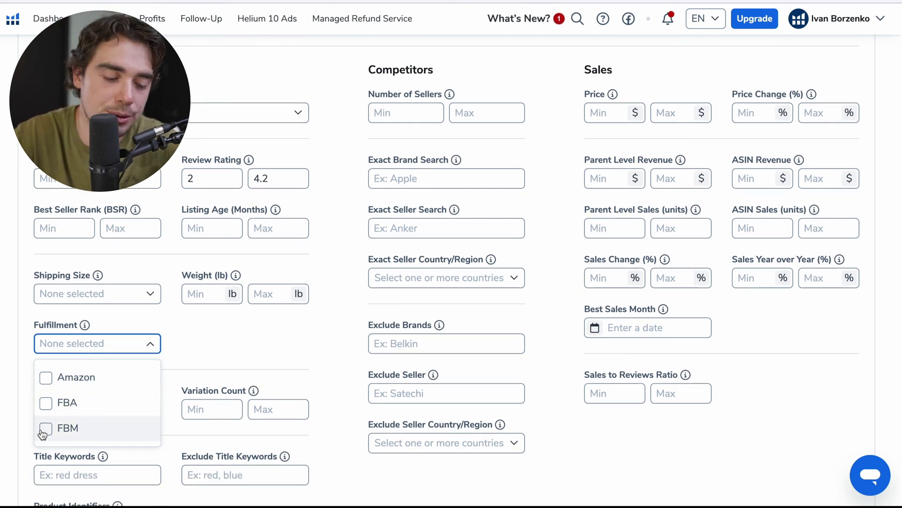
click(217, 298)
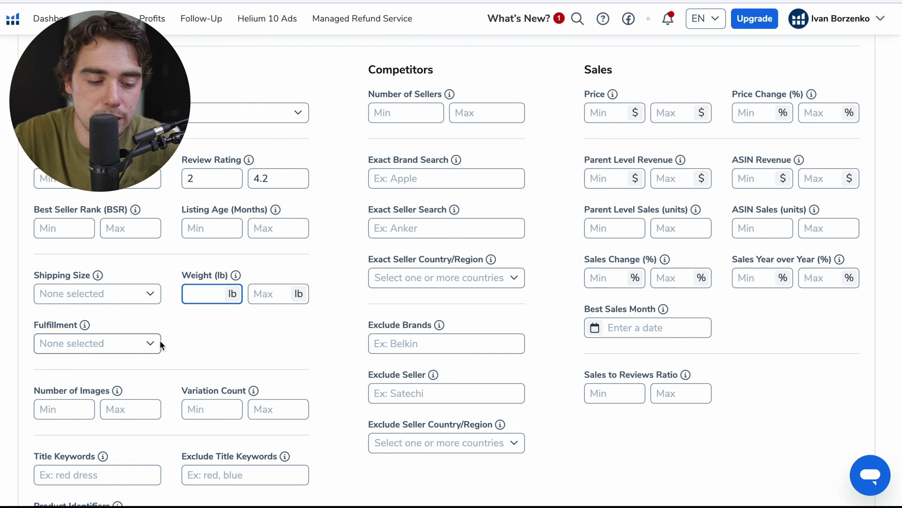
scroll(368, 193, up, 1)
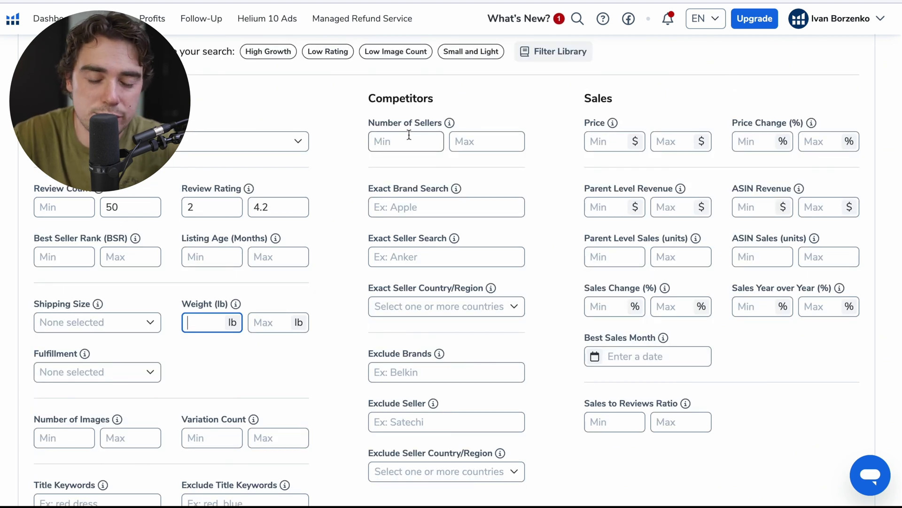
scroll(482, 167, up, 3)
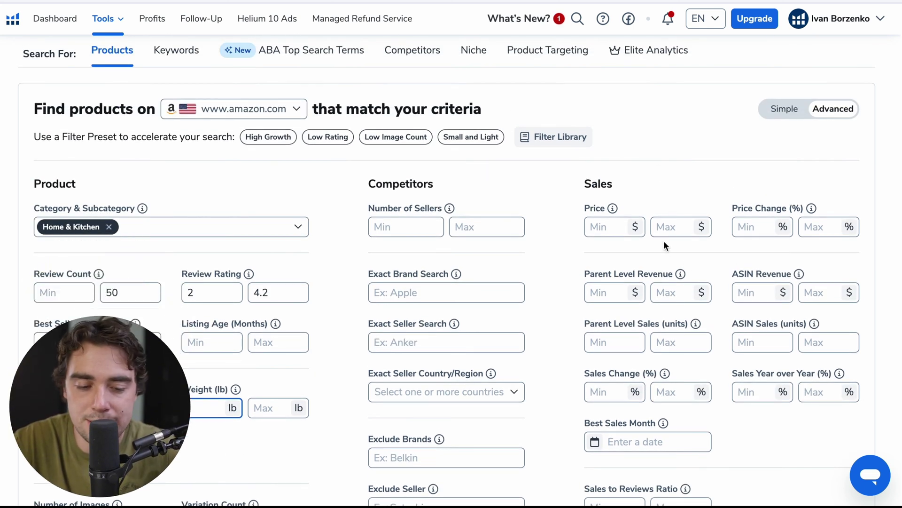
Run the advanced product search with the category, review count and rating filters
scroll(664, 240, down, 3)
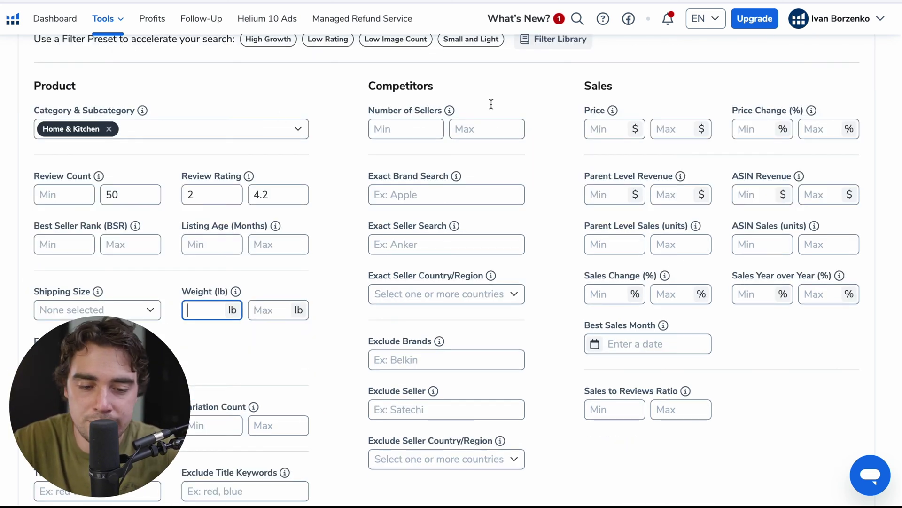
scroll(527, 216, up, 3)
scroll(560, 376, down, 6)
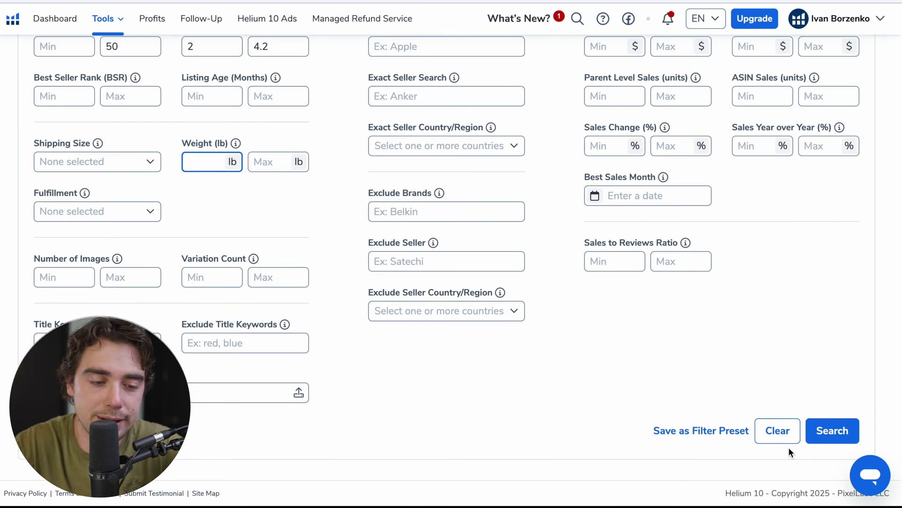
click(834, 435)
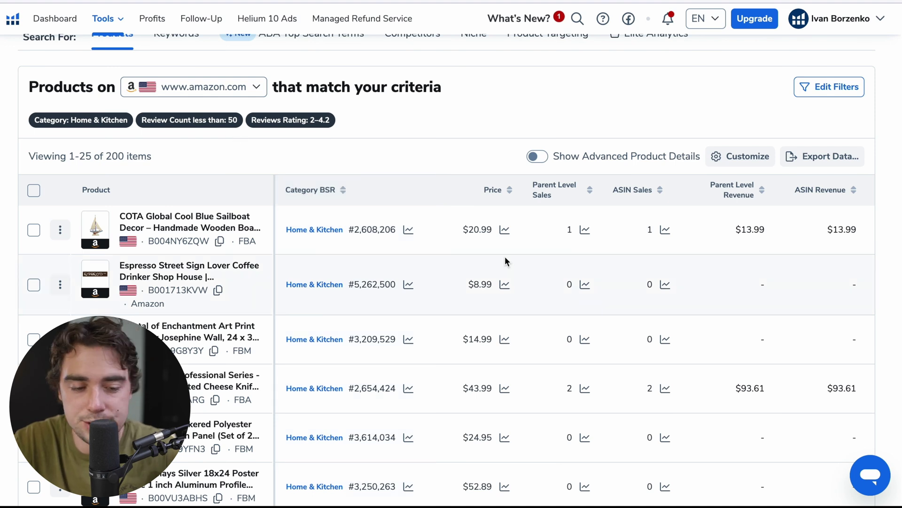
Open the COTA Global sailboat decor listing on Amazon from the results and examine its product details
click(99, 227)
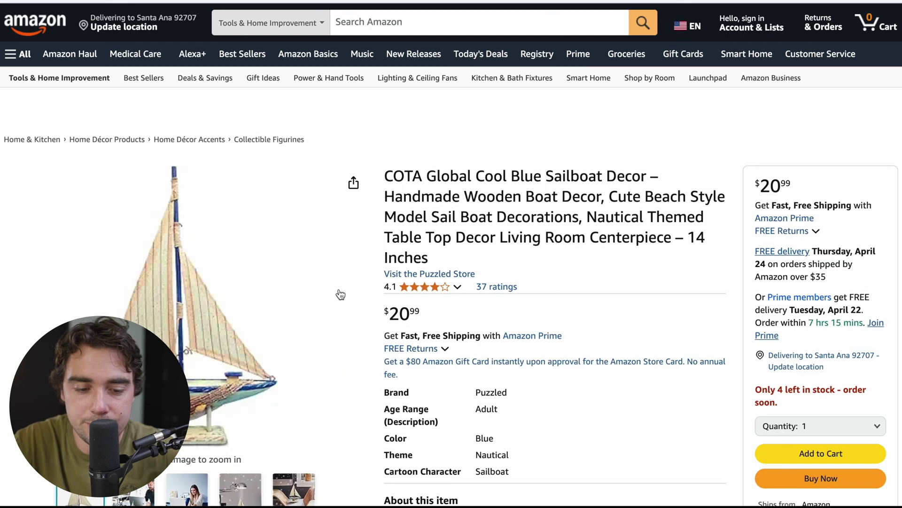
scroll(471, 167, down, 7)
scroll(489, 207, down, 15)
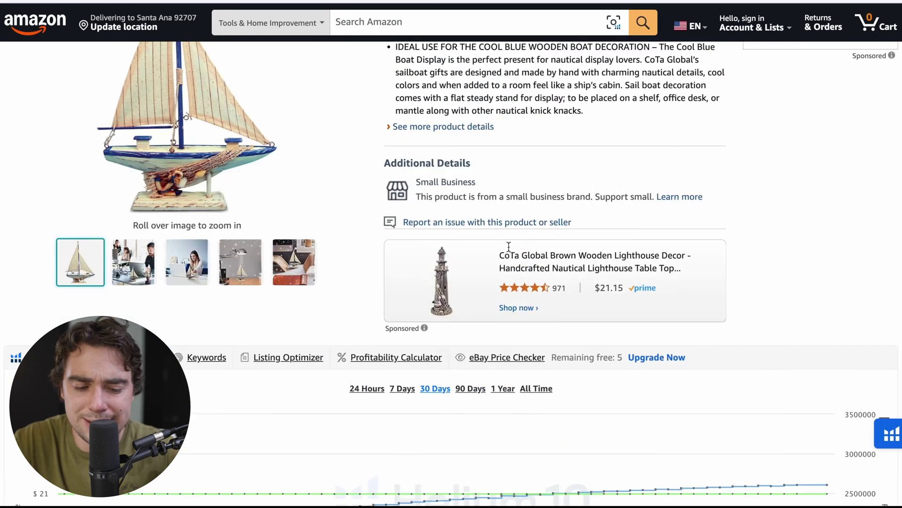
scroll(509, 250, up, 3)
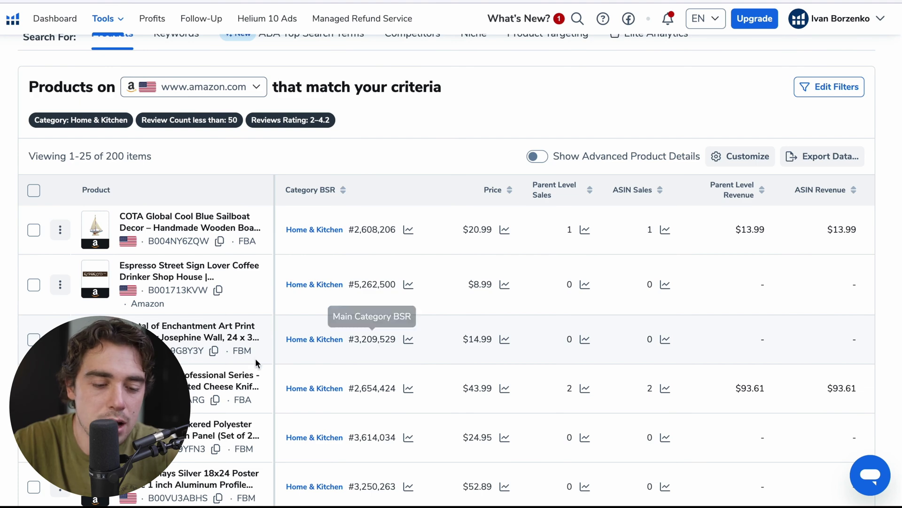
Examine the filtered Home & Kitchen product results, comparing category BSR, price, sales and revenue
scroll(256, 358, down, 10)
scroll(309, 394, down, 12)
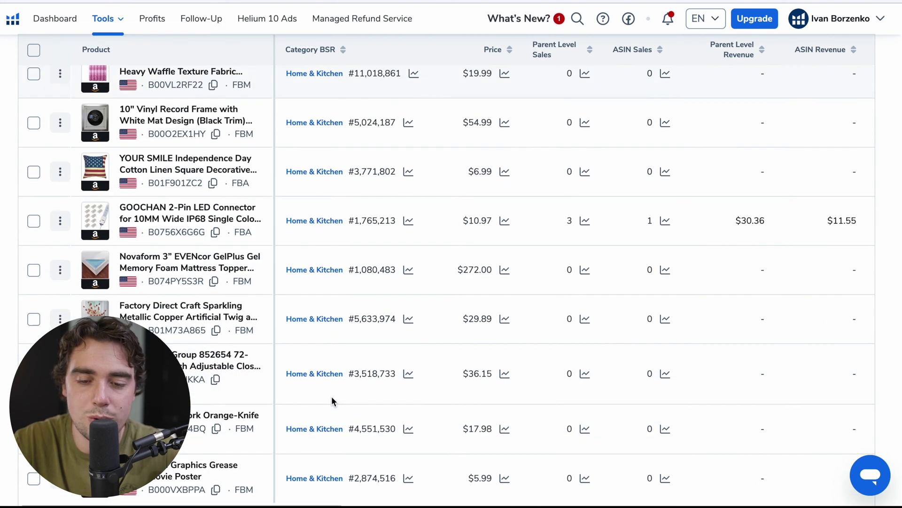
scroll(347, 224, up, 20)
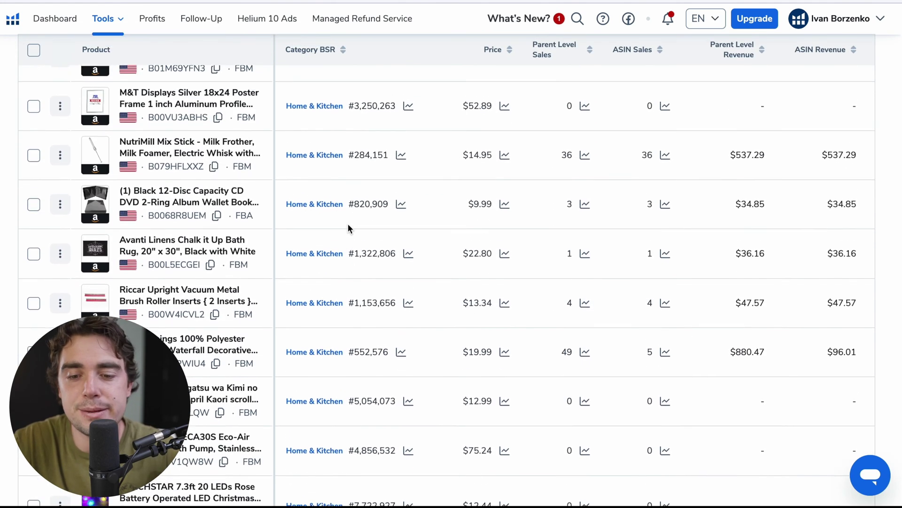
scroll(350, 230, up, 2)
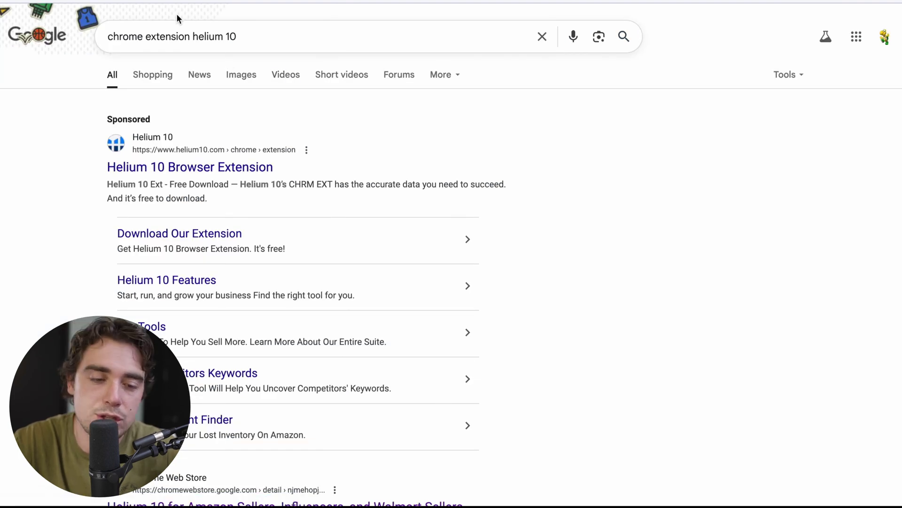
In the Google results for "chrome extension helium 10", open the Chrome Web Store page of the Helium 10 extension
drag(254, 36, 96, 20)
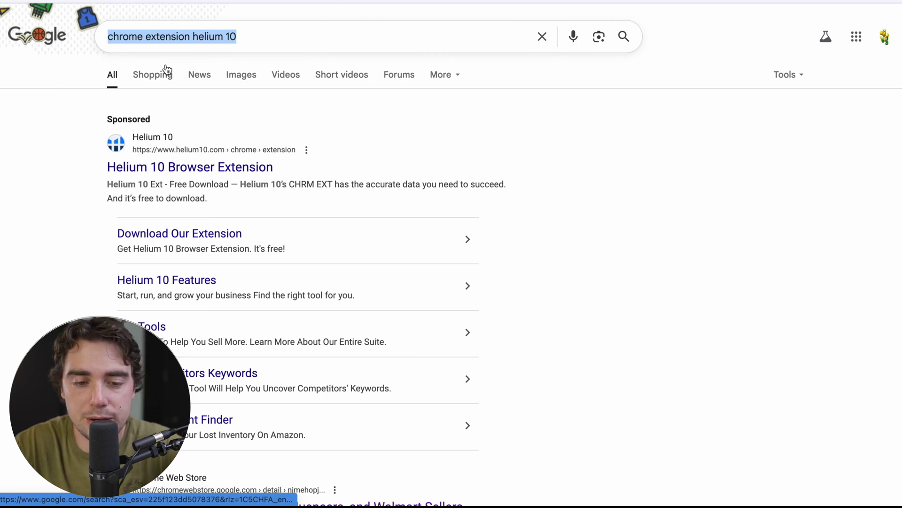
scroll(282, 282, down, 2)
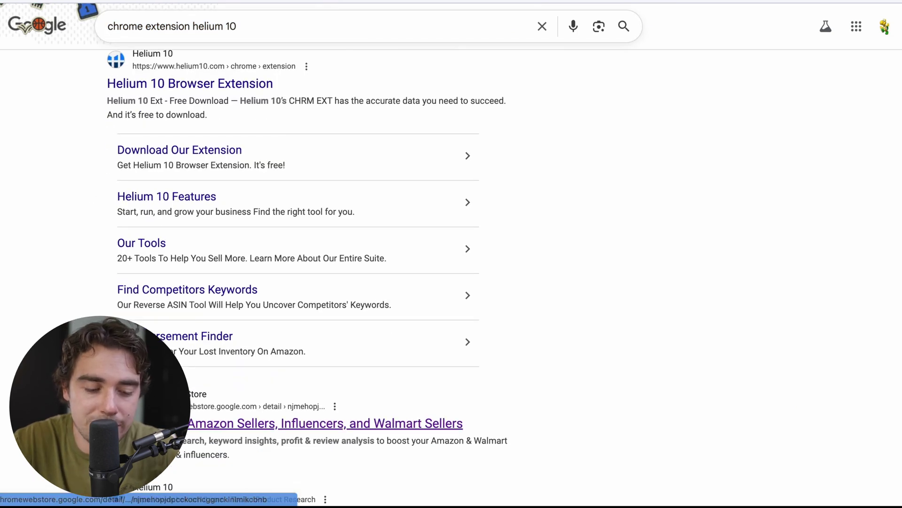
click(282, 422)
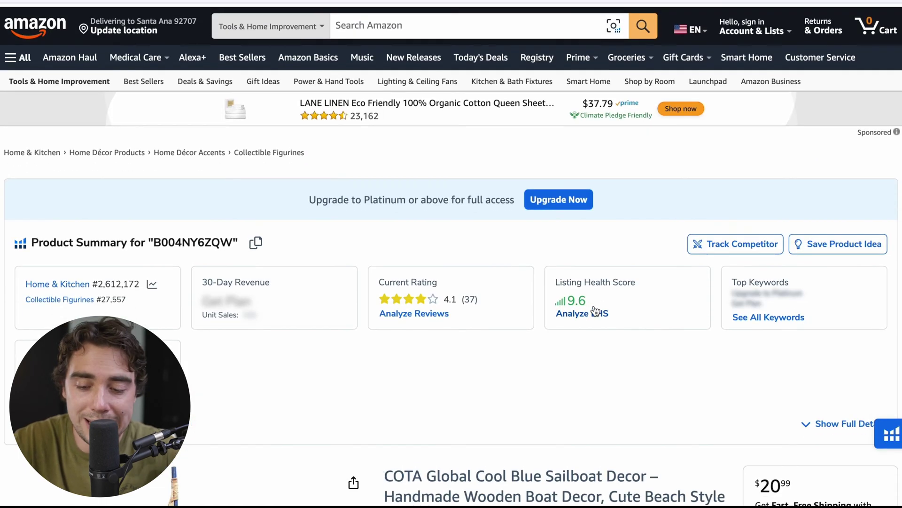
Run the Helium 10 extension's Xray product research on the Amazon search results for "dog toys"
scroll(716, 409, down, 10)
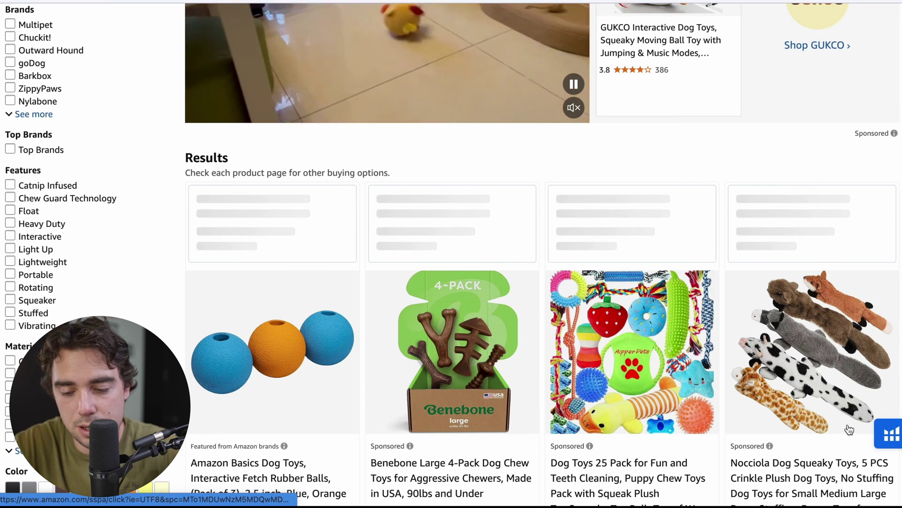
scroll(451, 254, down, 3)
click(899, 428)
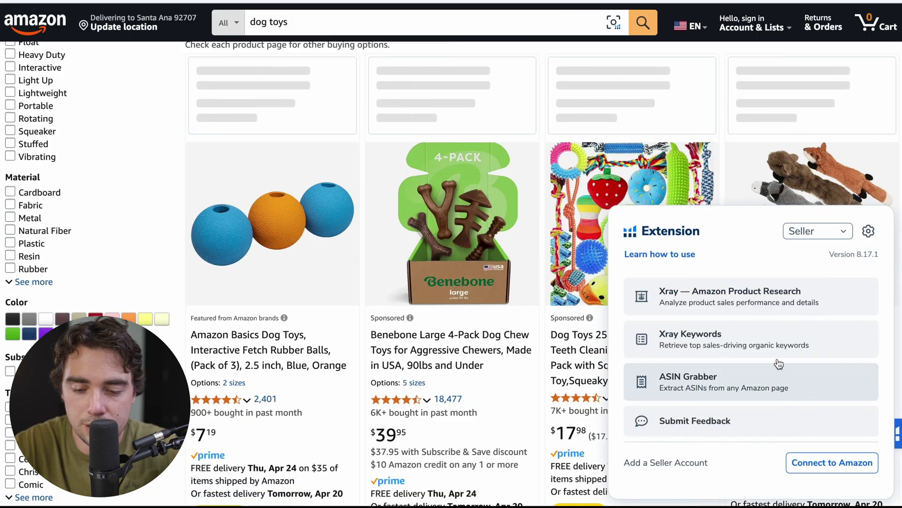
click(671, 303)
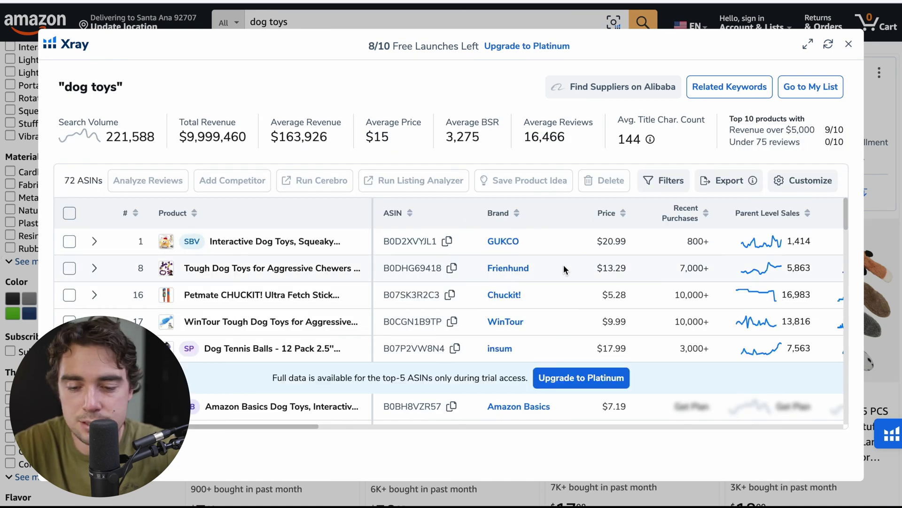
Examine the Xray data for the dog toys, including sales, revenue, BSR, fees, active sellers, ratings and reviews
scroll(627, 227, right, 3)
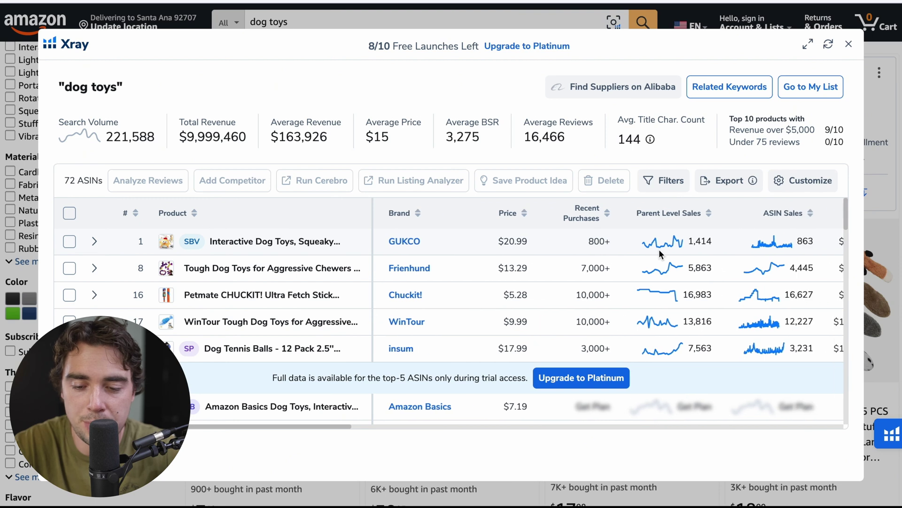
scroll(659, 249, right, 5)
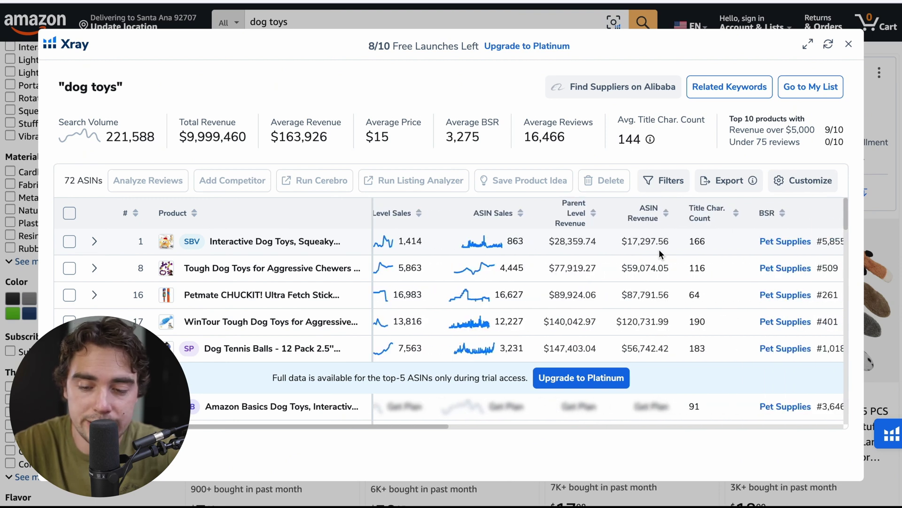
scroll(659, 249, right, 6)
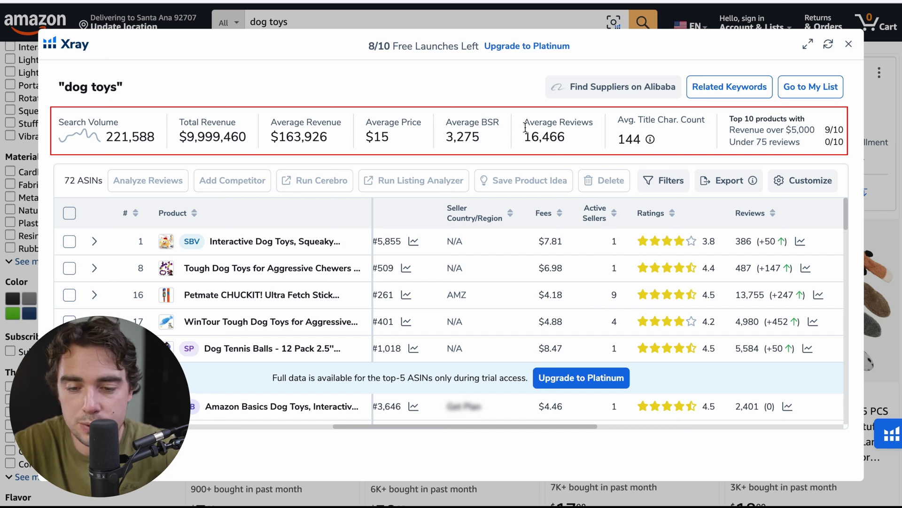
scroll(390, 246, down, 3)
scroll(390, 241, up, 3)
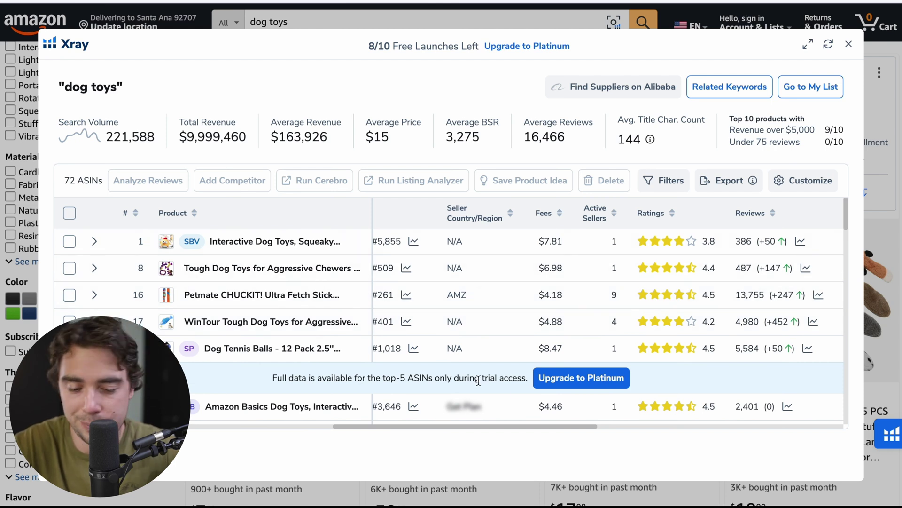
scroll(473, 310, left, 5)
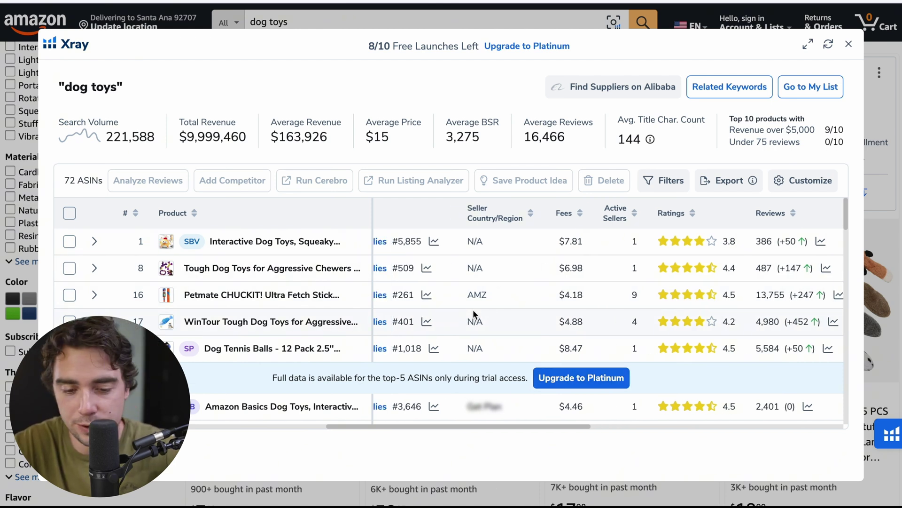
scroll(473, 309, left, 1)
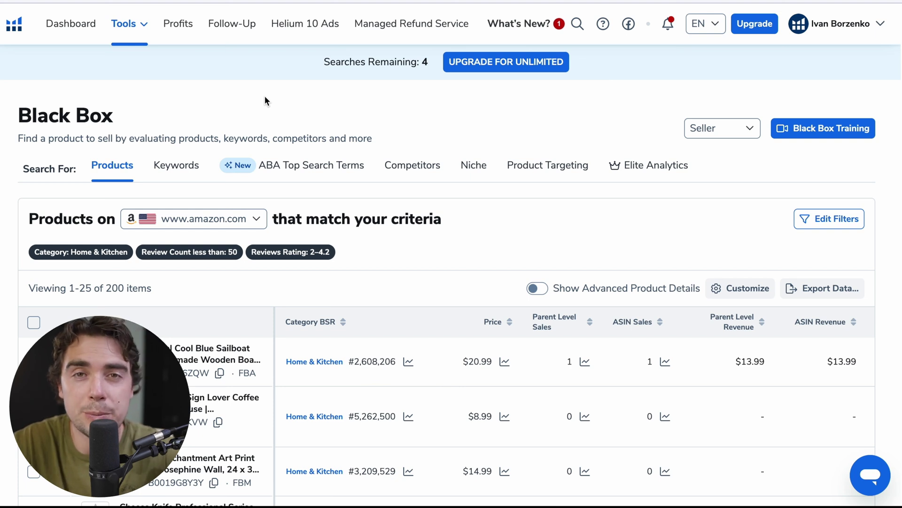
Return to Helium 10 Black Box and switch from the product search to the keyword search
click(127, 23)
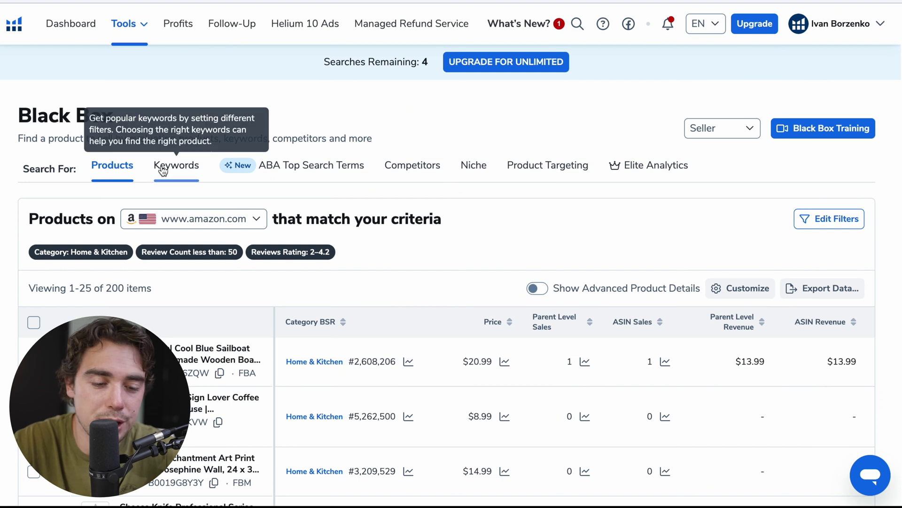
click(164, 168)
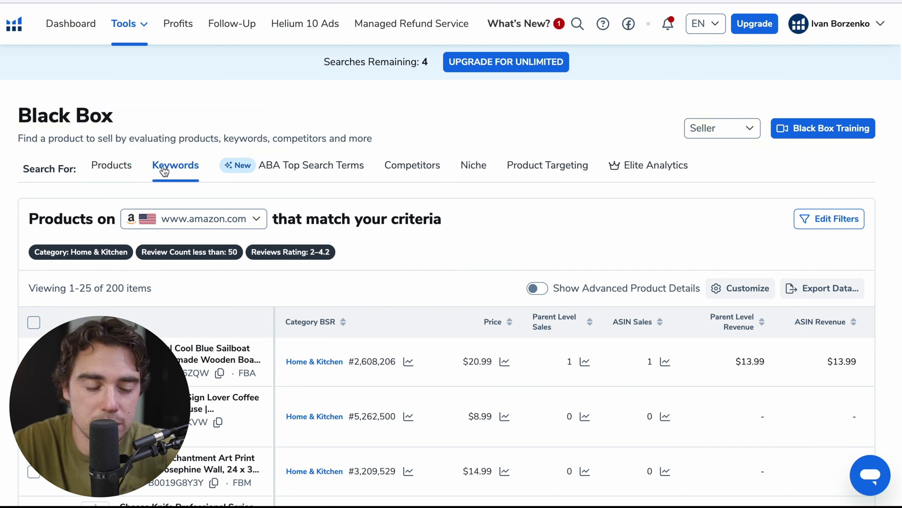